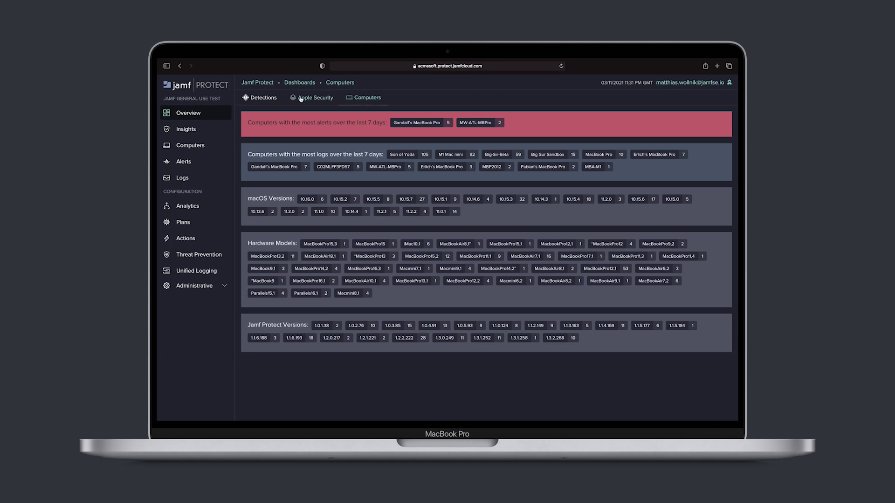
Switch from the Computers dashboard to the Detections dashboard.
left_click(266, 99)
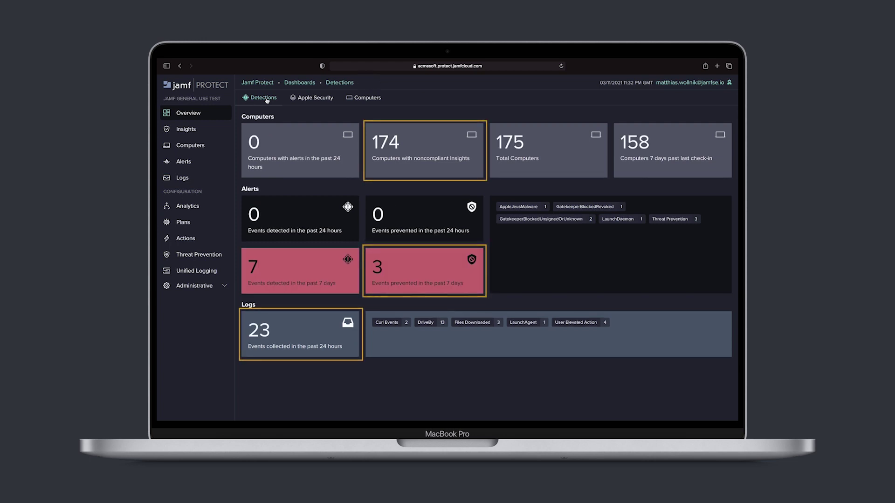
Go to the Insights page showing 46 of 66 computers noncompliant.
left_click(197, 130)
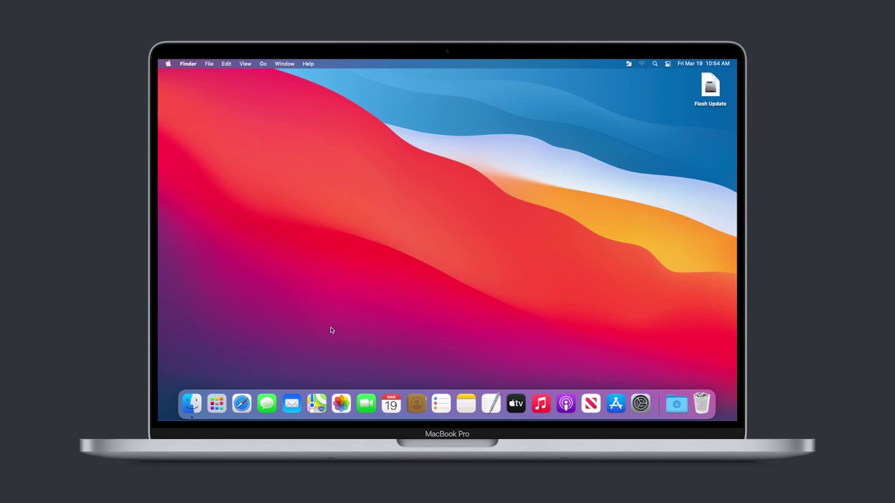
Launch the Flash Update app from the desktop so it appears in the Dock.
double_click(709, 86)
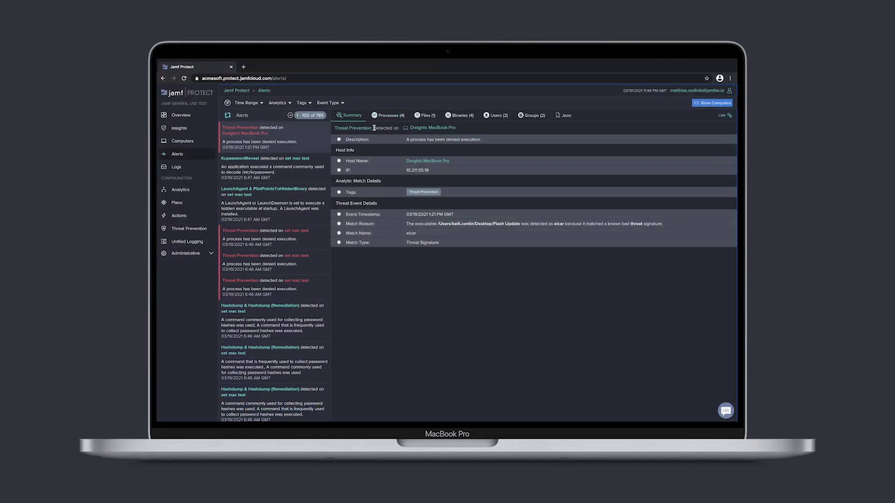
View the Threat Prevention alert's processes: bash, zsh and login.
left_click(395, 115)
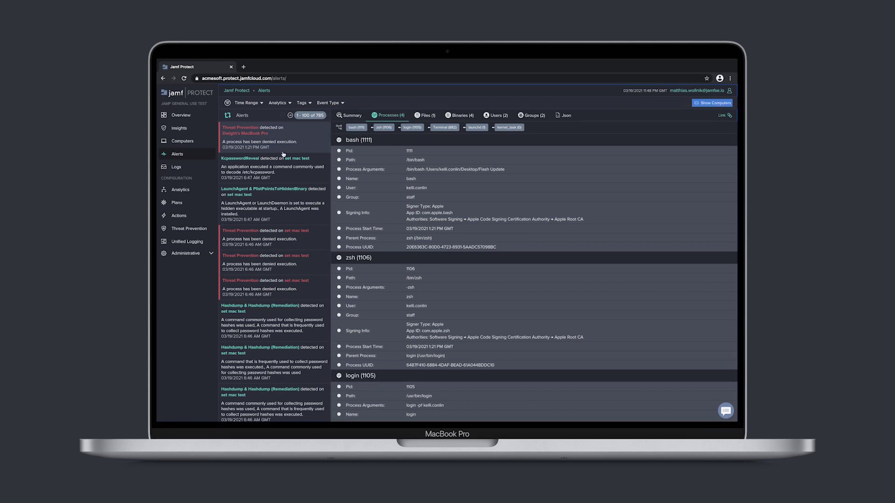
Go to the Analytics page listing 165 analytics grouped by category.
left_click(198, 194)
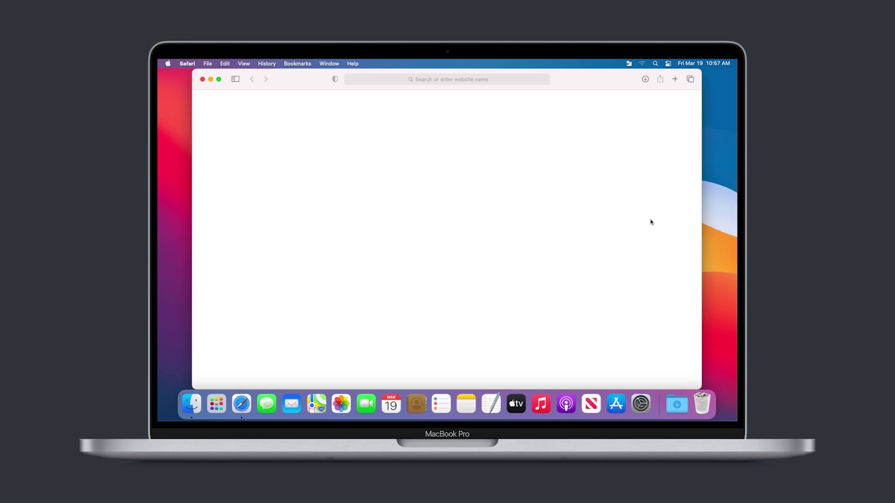
Run the downloaded Update_Flash.dmg, acknowledge the IT Security Notification and dismiss Remediation Complete.
left_click(673, 406)
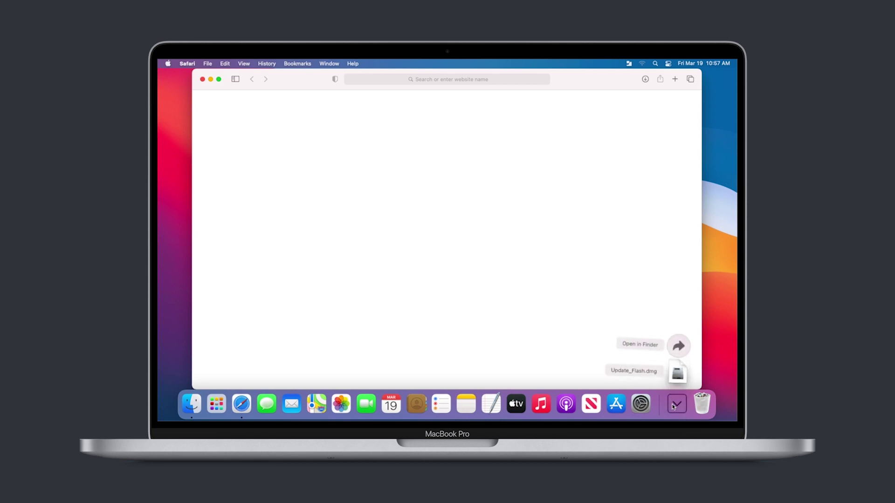
left_click(672, 406)
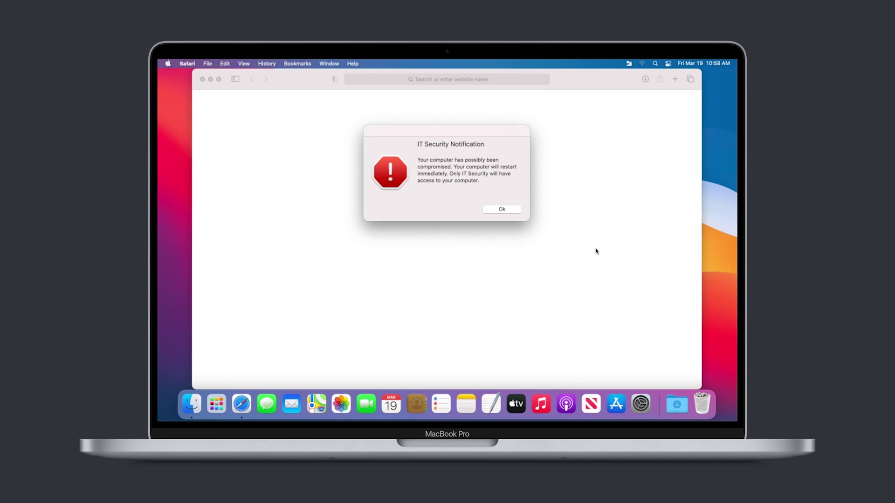
left_click(503, 209)
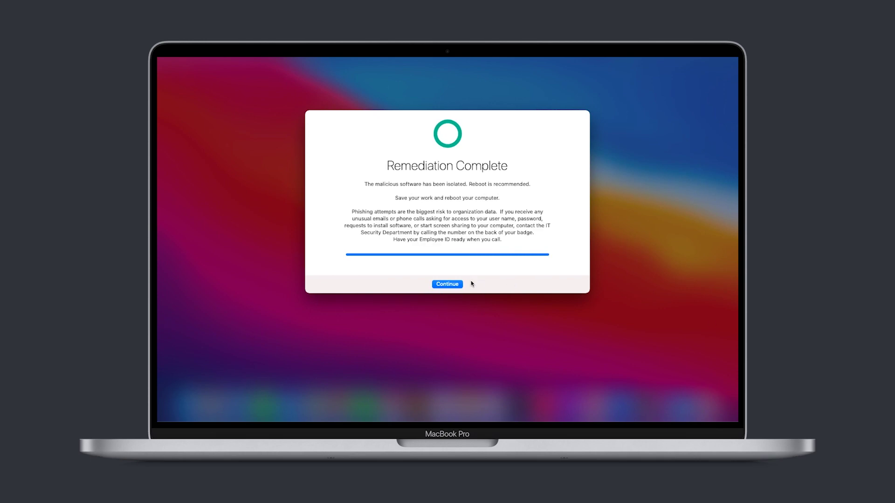
left_click(451, 284)
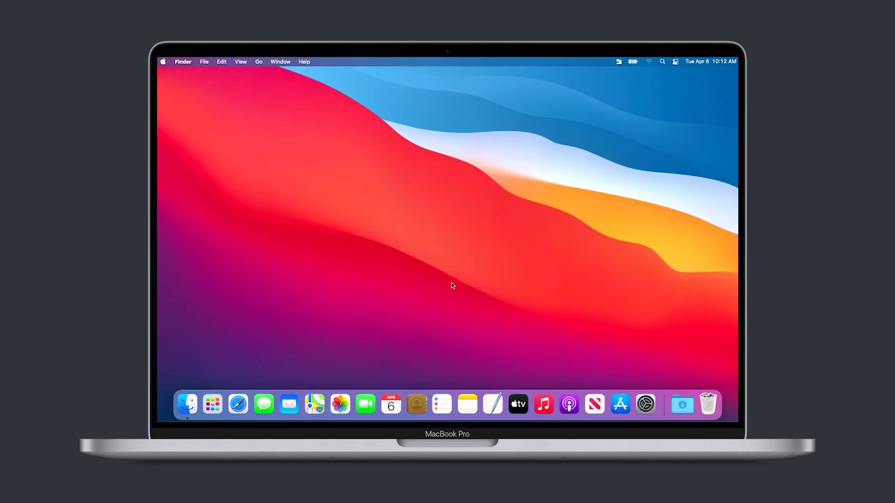